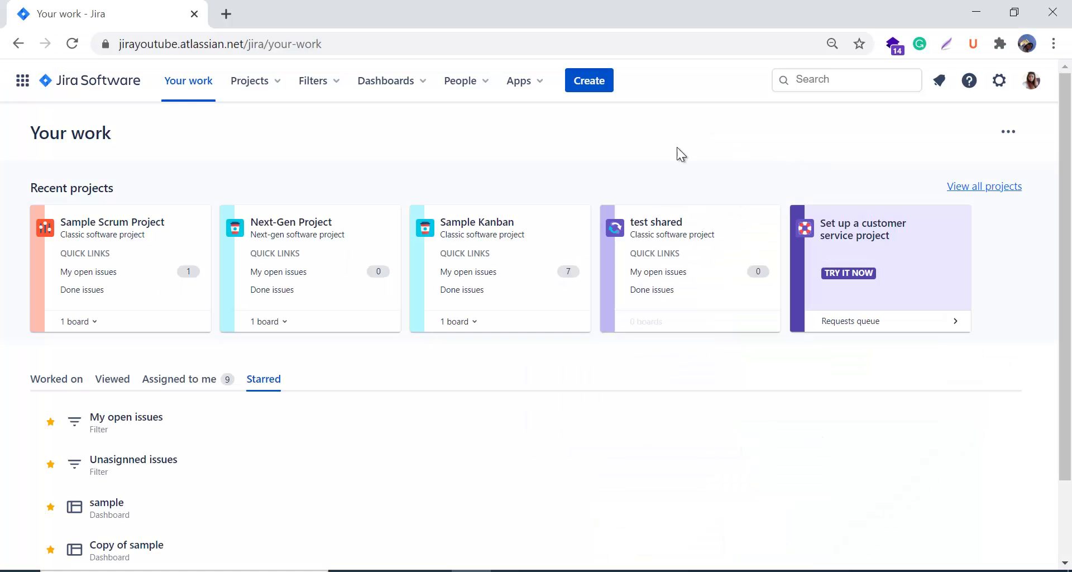
# Open the Sample Scrum Project card to reach its SSP board with Sprint 2
pyautogui.click(135, 229)
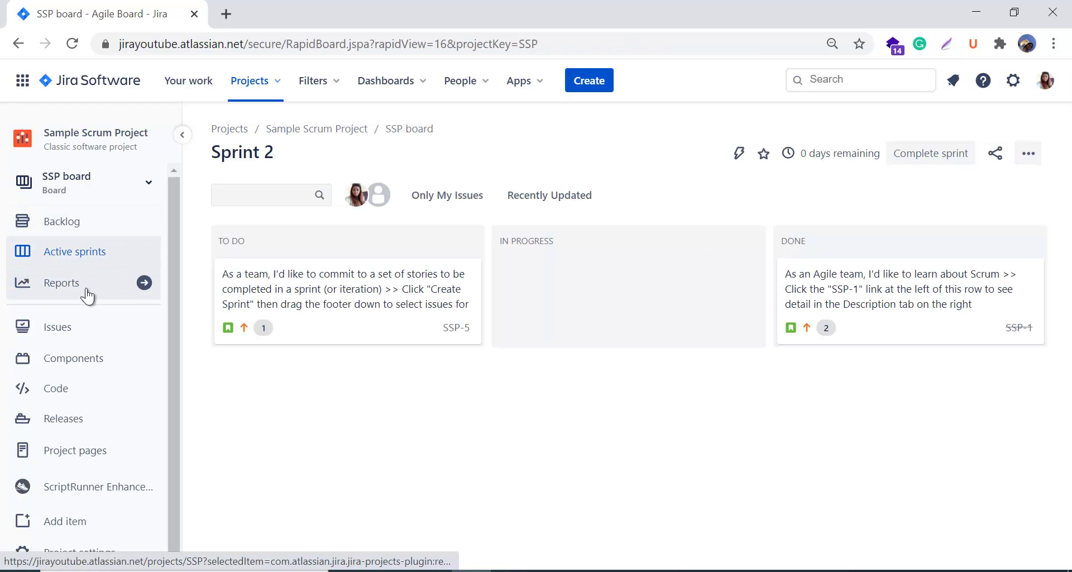
# Open the SSP Control Chart via Reports, covering 30/Nov/20 to 22/Dec/20 with 9 issues
pyautogui.click(64, 284)
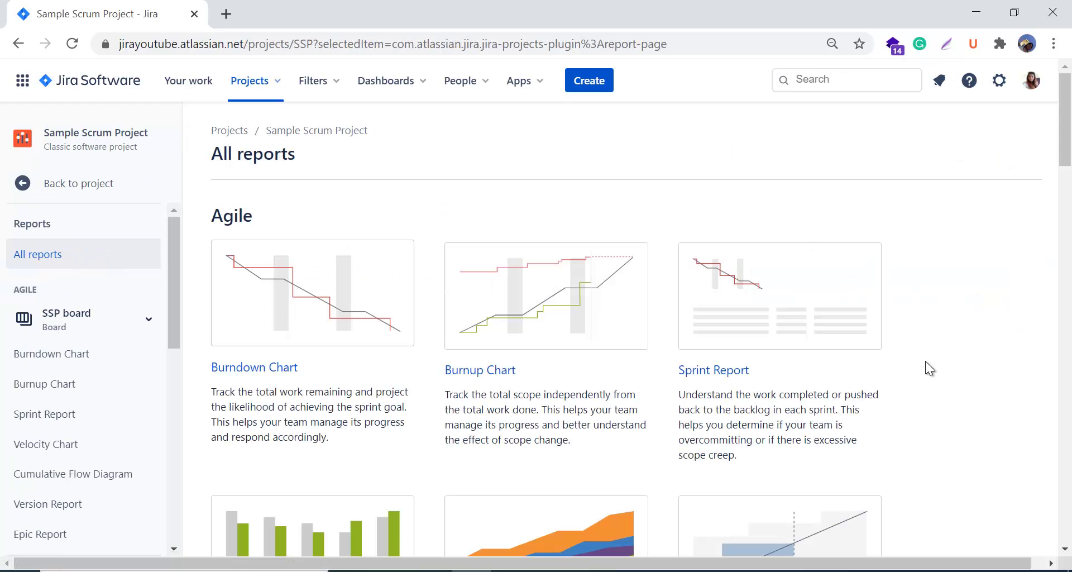
pyautogui.scroll(-7, 949, 411)
pyautogui.scroll(6, 949, 412)
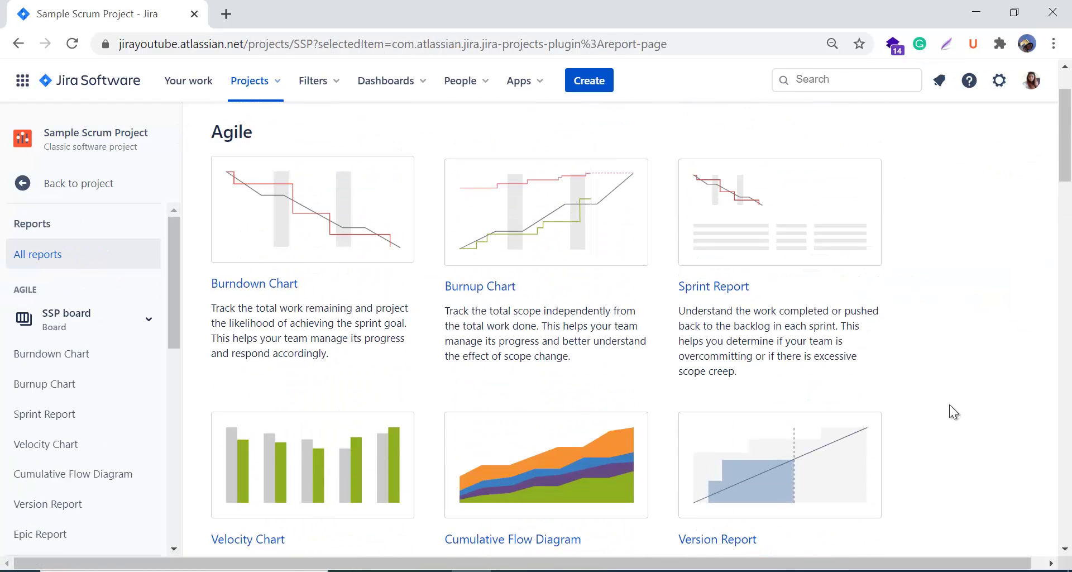
pyautogui.scroll(2, 949, 405)
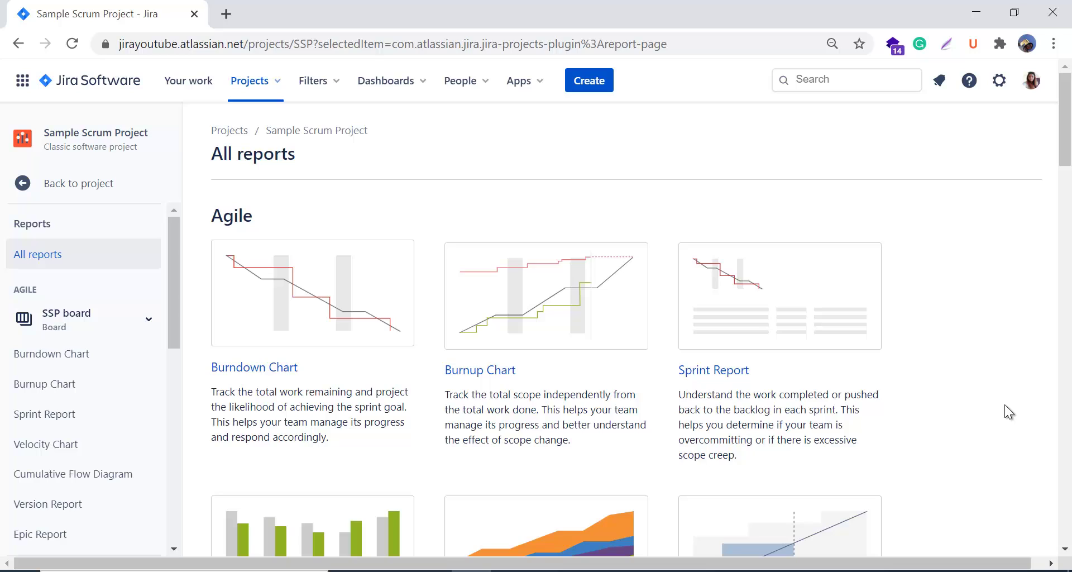
pyautogui.scroll(-10, 1005, 406)
pyautogui.scroll(-13, 1005, 406)
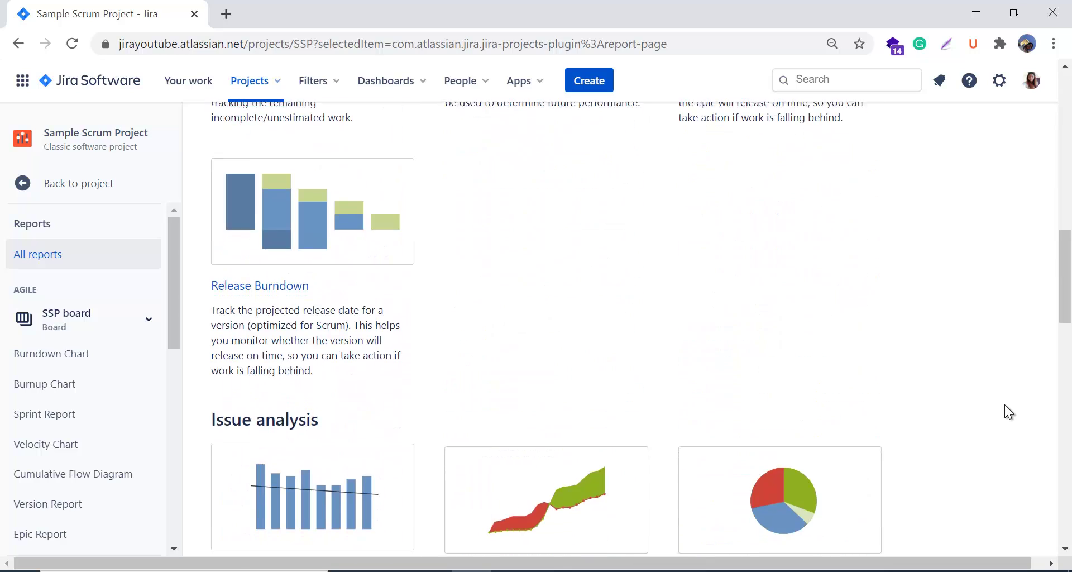
pyautogui.scroll(-3, 1004, 412)
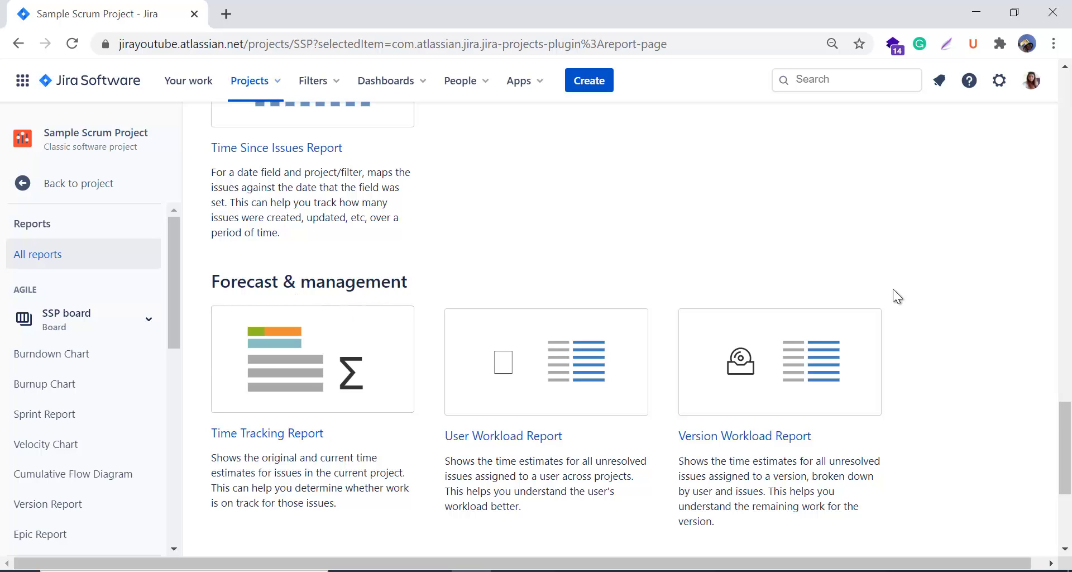
pyautogui.moveTo(1066, 435); pyautogui.dragTo(1065, 209)
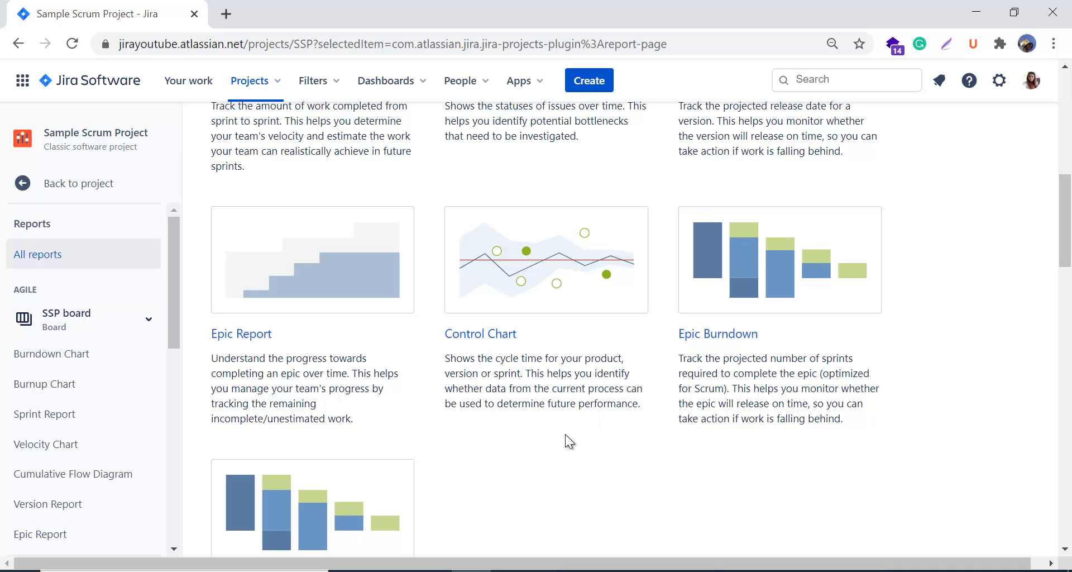
pyautogui.click(497, 334)
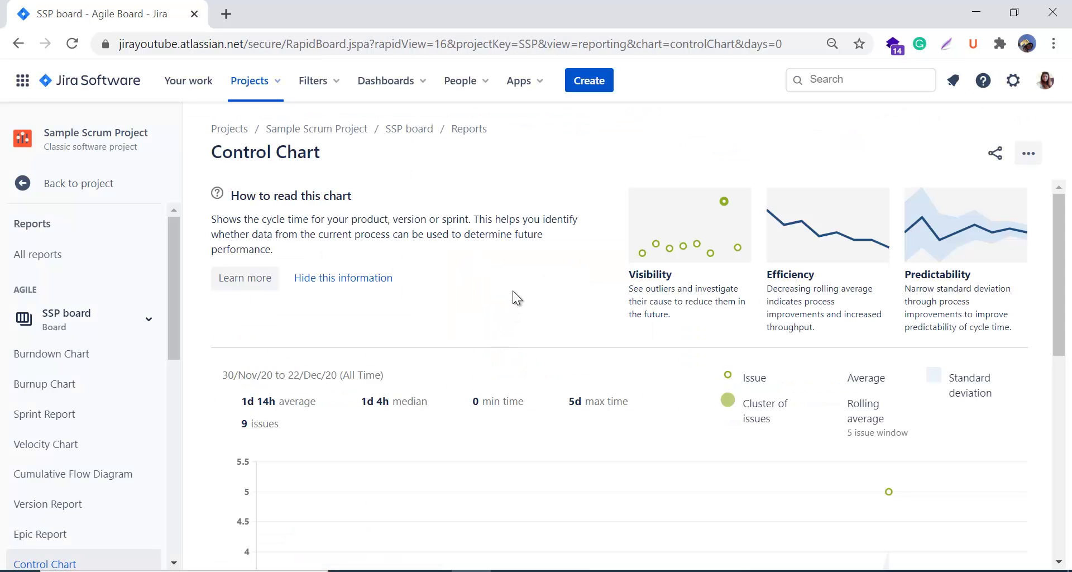
pyautogui.scroll(-8, 593, 485)
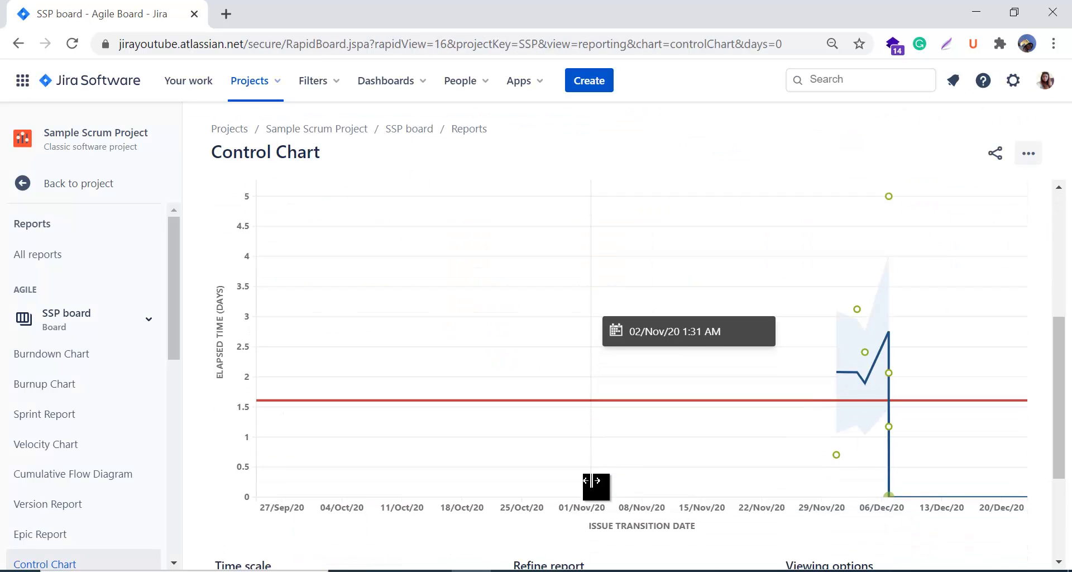
pyautogui.scroll(8, 594, 486)
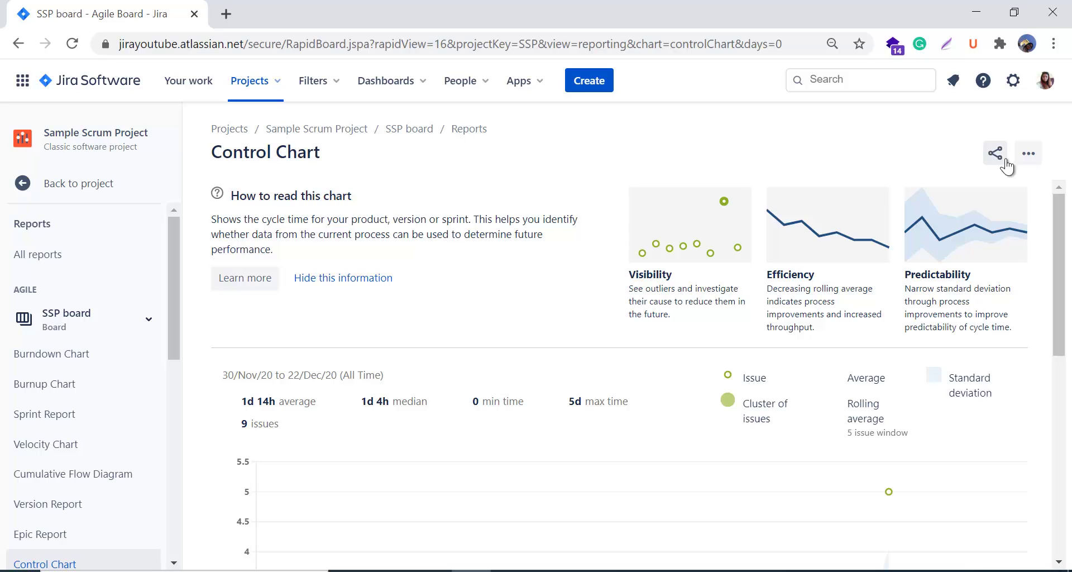
pyautogui.click(1027, 161)
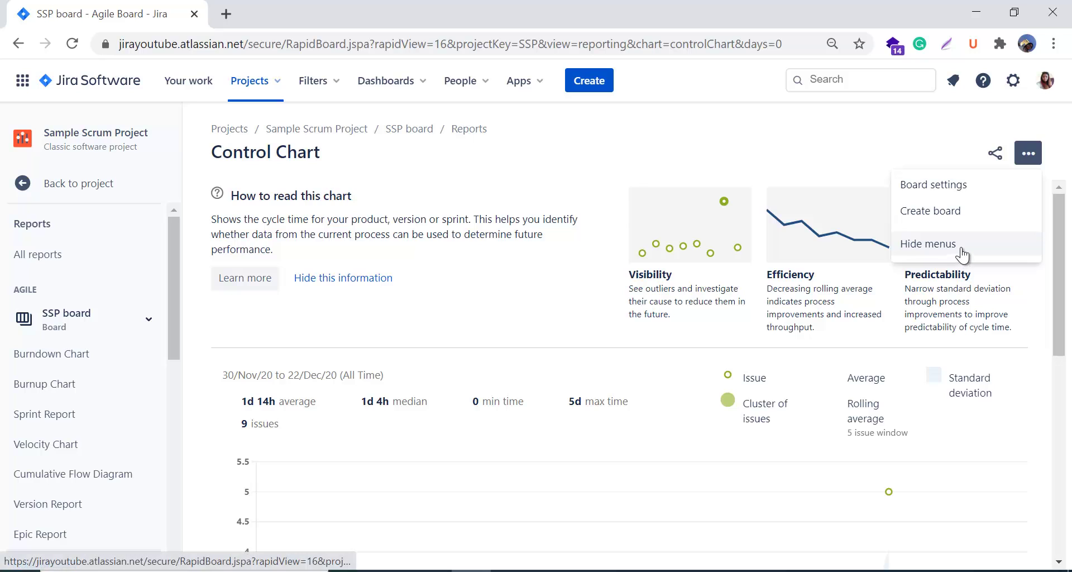
pyautogui.click(843, 153)
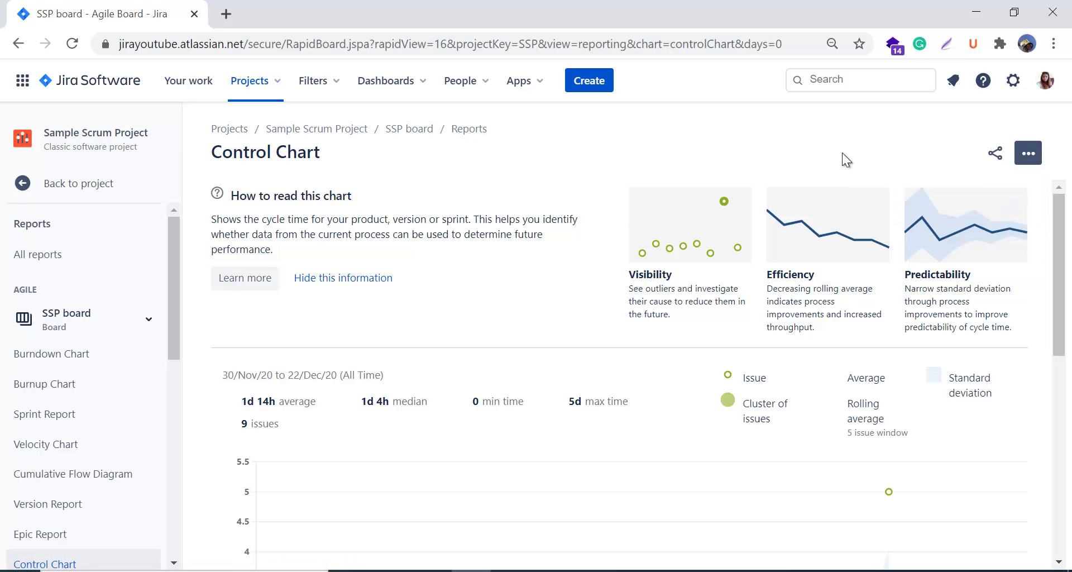
pyautogui.scroll(-3, 655, 417)
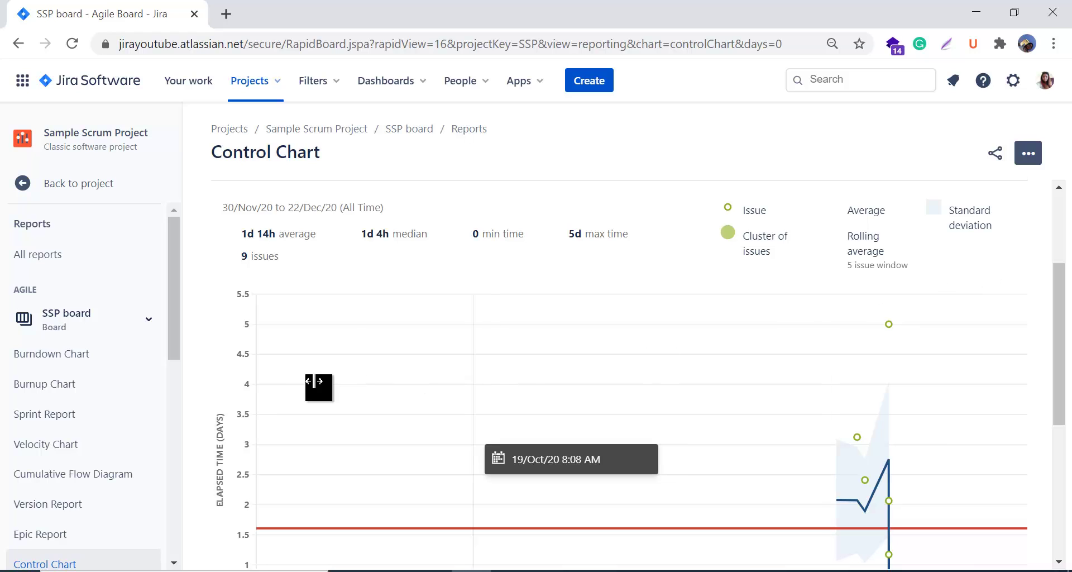
pyautogui.scroll(-3, 268, 458)
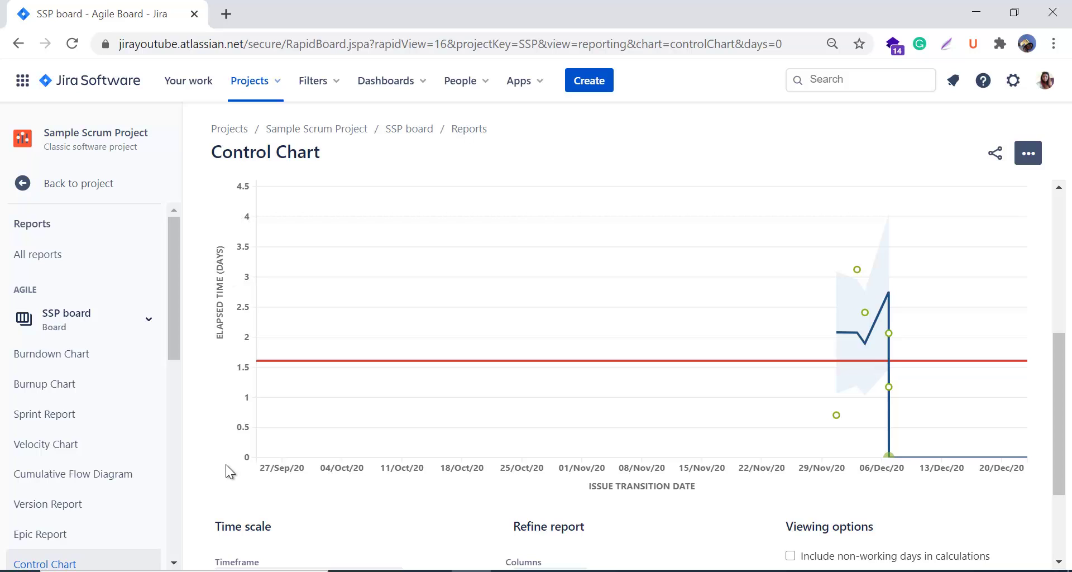
pyautogui.scroll(5, 224, 391)
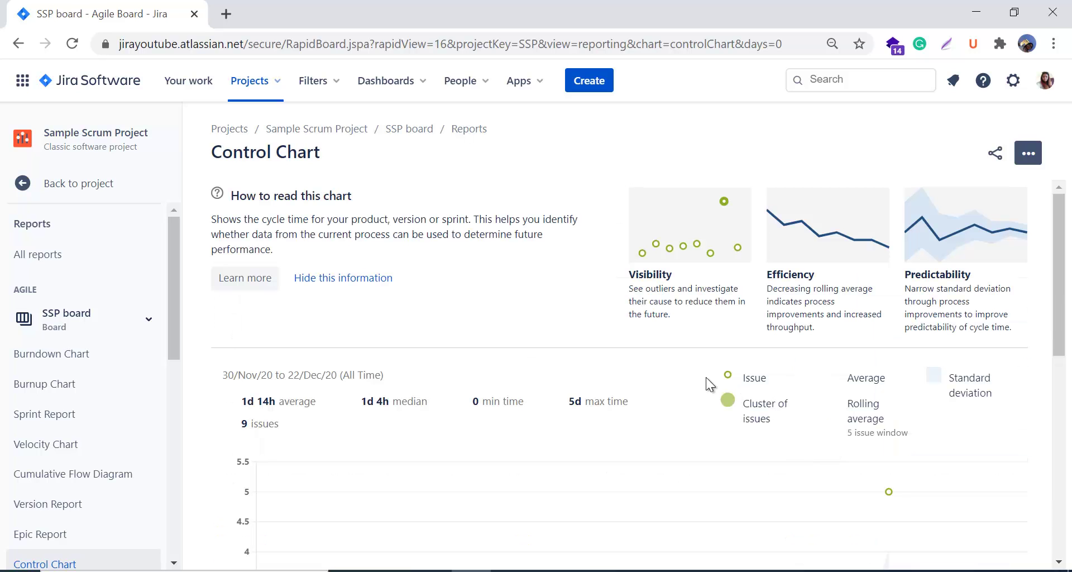
pyautogui.scroll(-3, 975, 442)
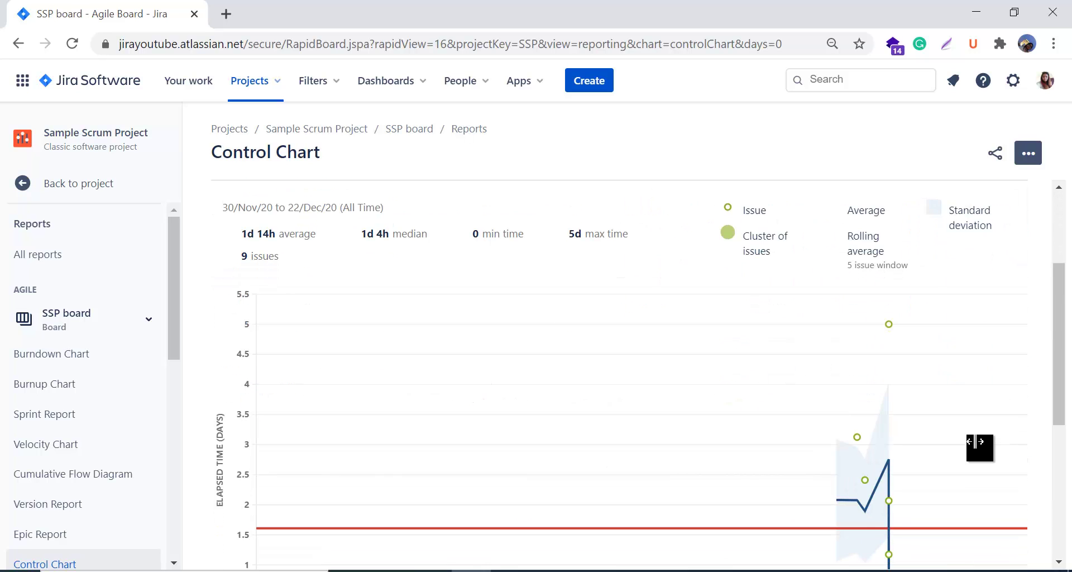
pyautogui.scroll(1, 976, 442)
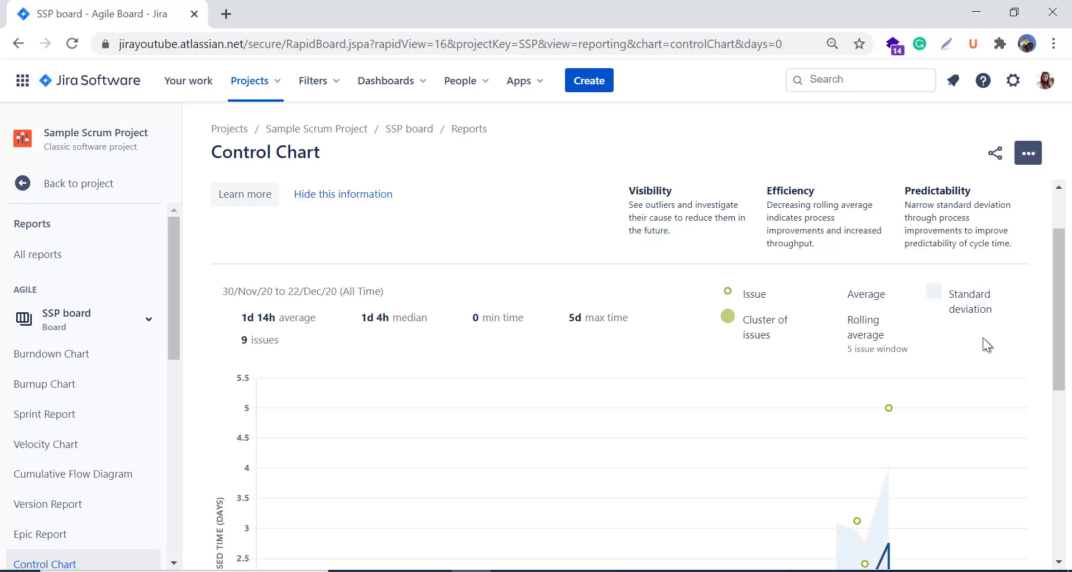
pyautogui.scroll(-3, 984, 335)
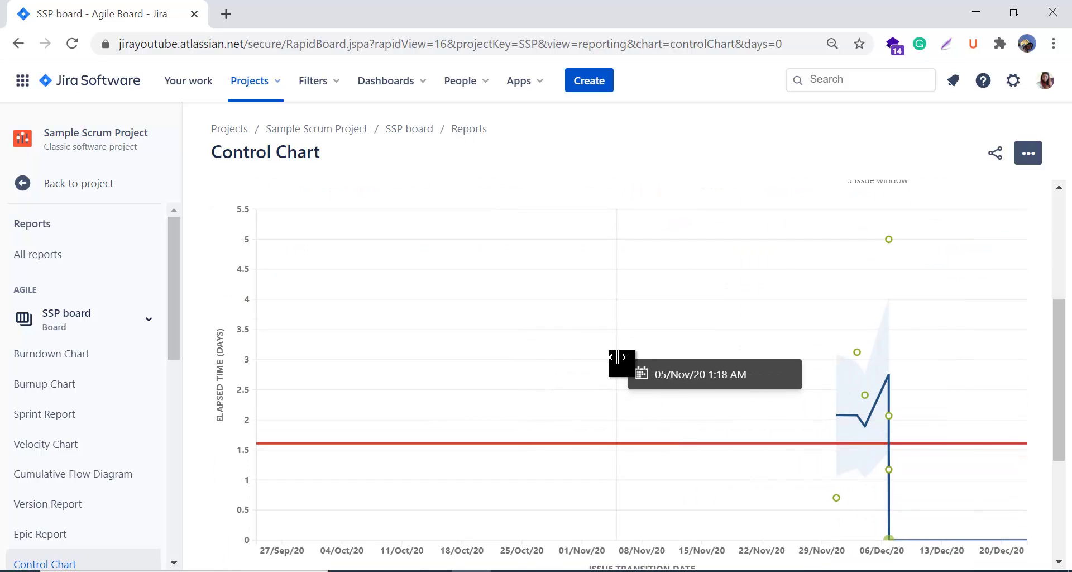
pyautogui.scroll(-1, 559, 364)
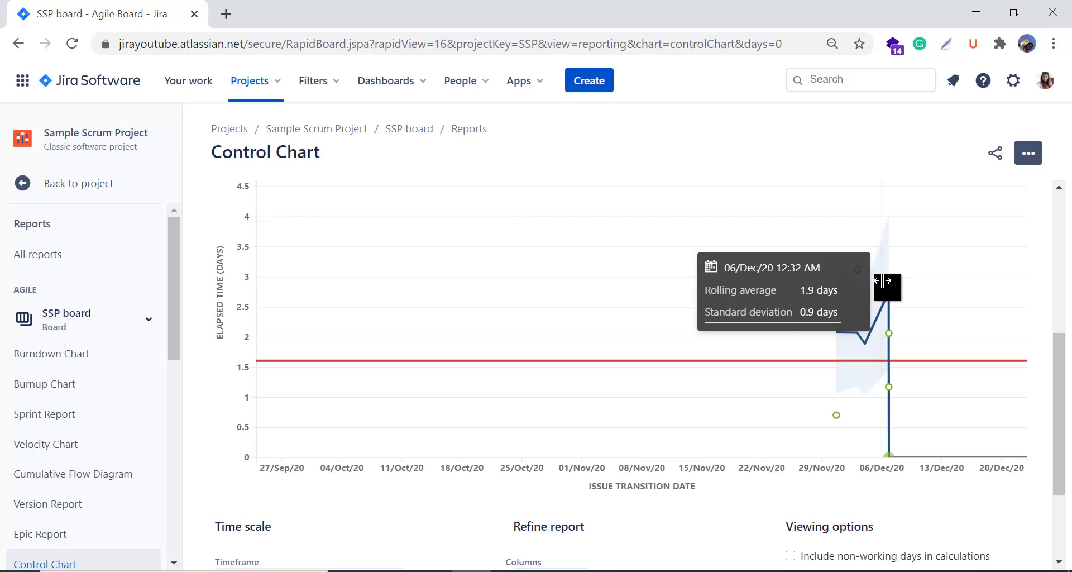
pyautogui.scroll(-3, 617, 497)
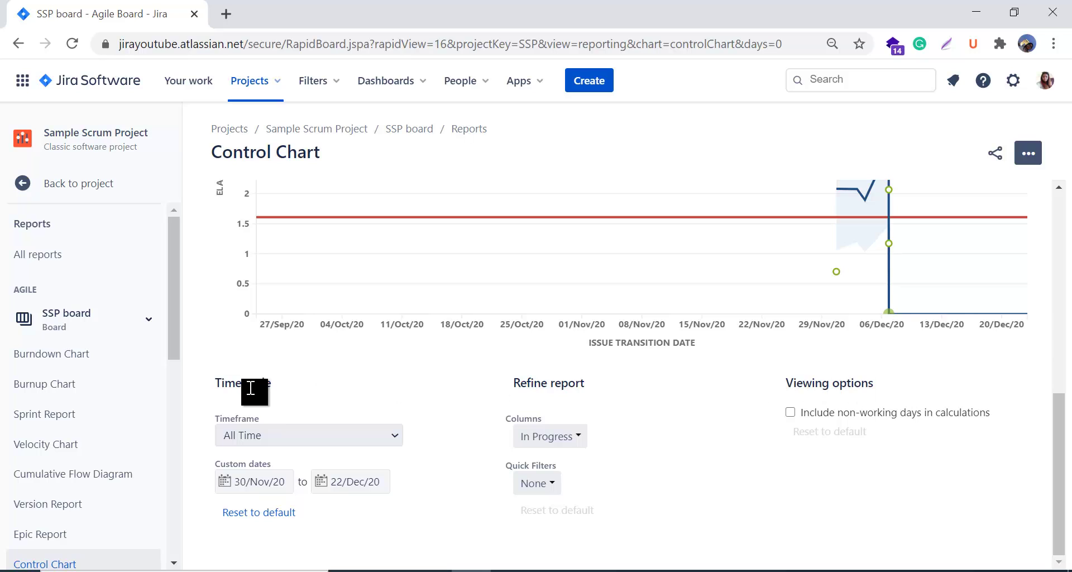
pyautogui.click(264, 437)
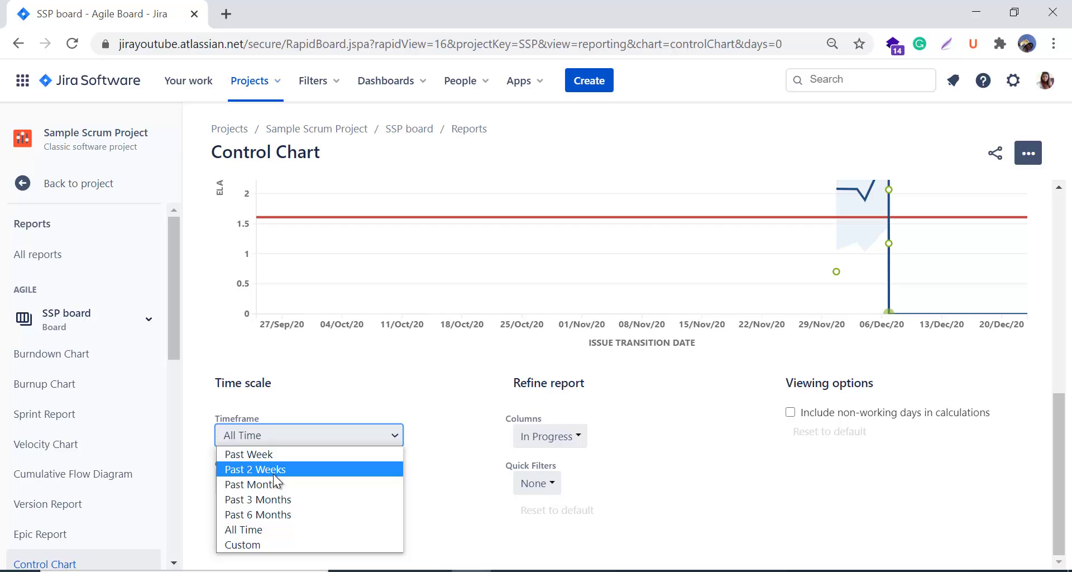
pyautogui.click(334, 442)
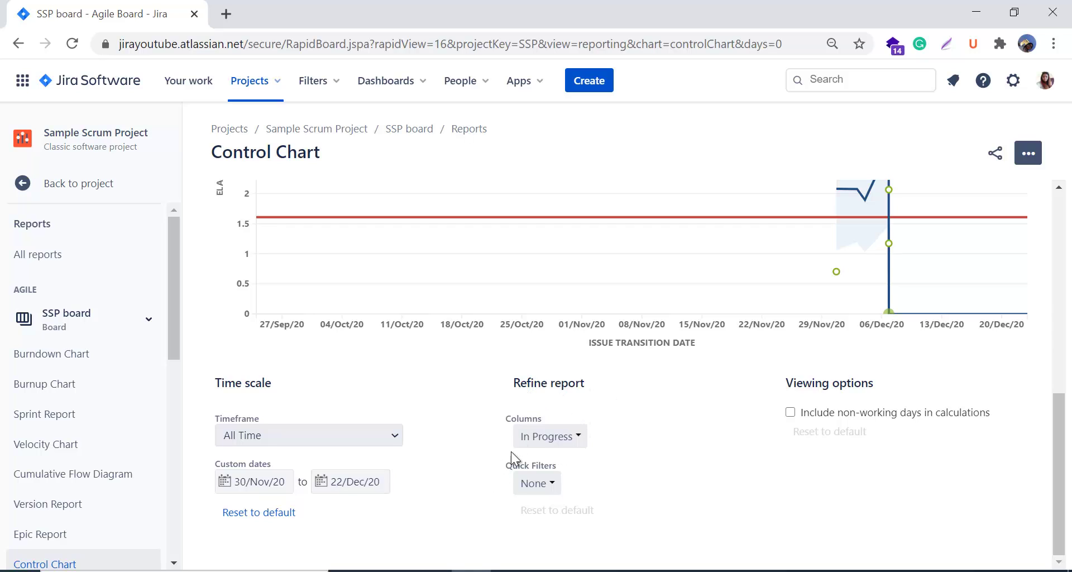
pyautogui.click(574, 438)
pyautogui.click(636, 441)
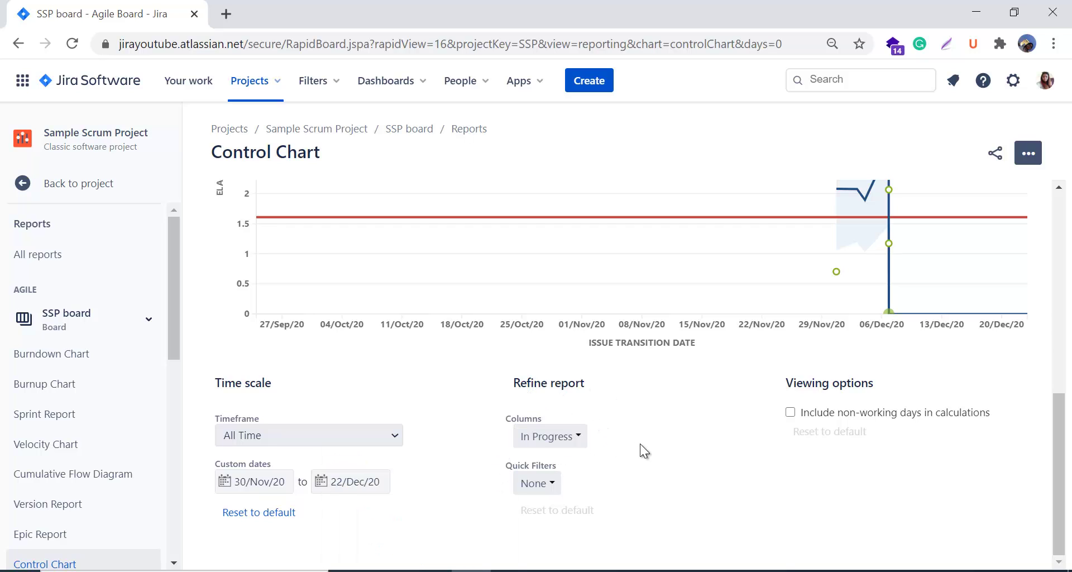
pyautogui.click(560, 489)
pyautogui.click(686, 483)
# Toggle 'Include non-working days in calculations' several times, finishing with it unchecked
pyautogui.click(790, 414)
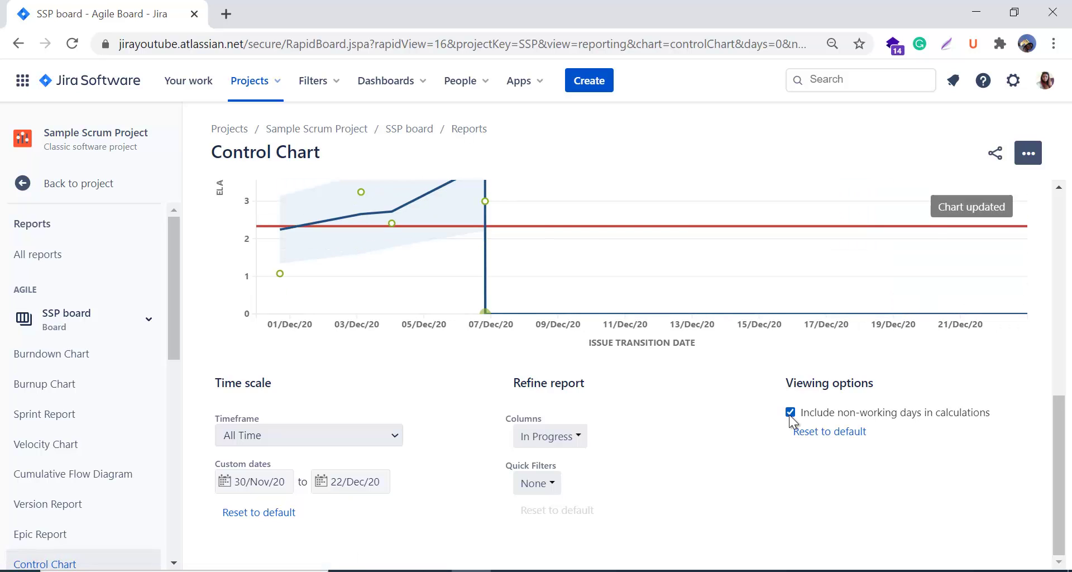
pyautogui.scroll(2, 776, 465)
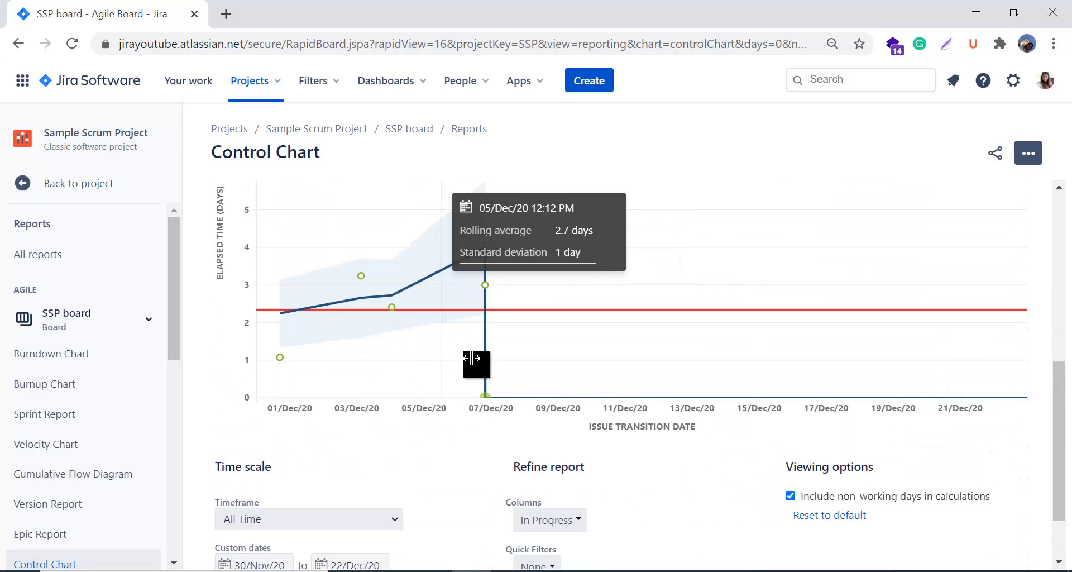
pyautogui.click(790, 496)
pyautogui.click(791, 497)
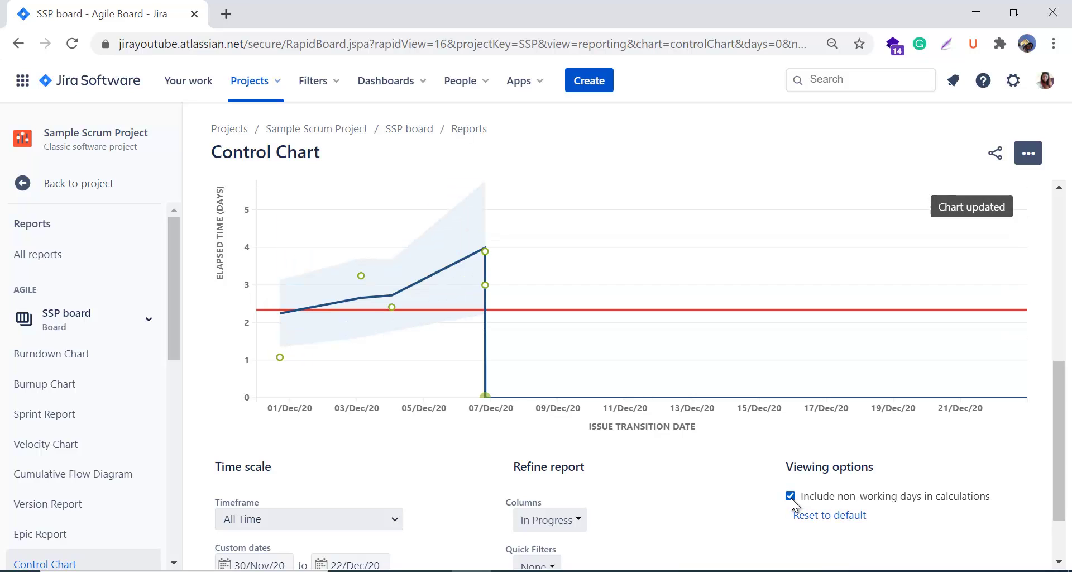
pyautogui.click(791, 497)
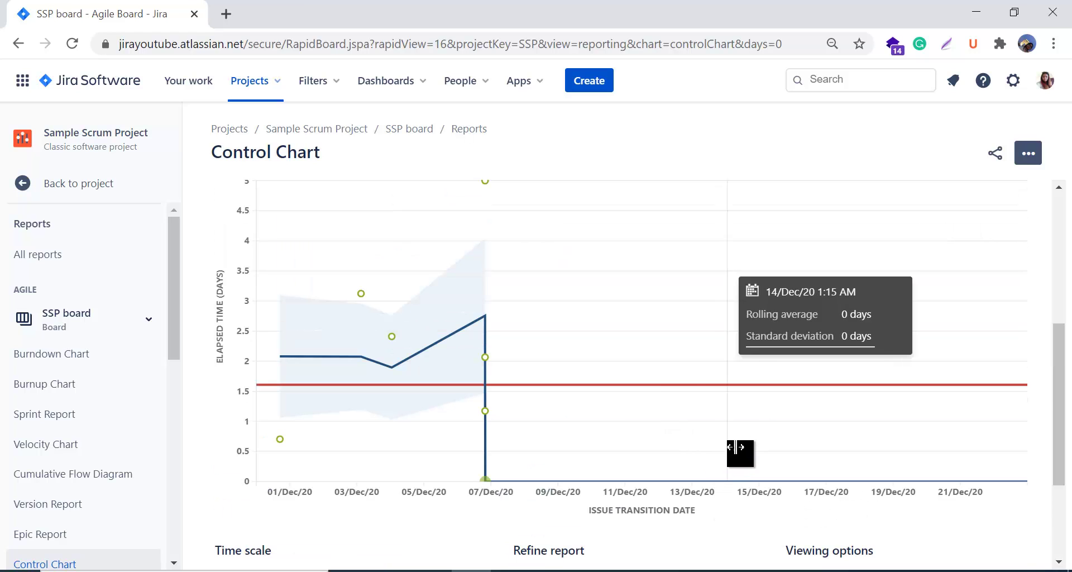
pyautogui.scroll(3, 670, 394)
pyautogui.scroll(-2, 509, 366)
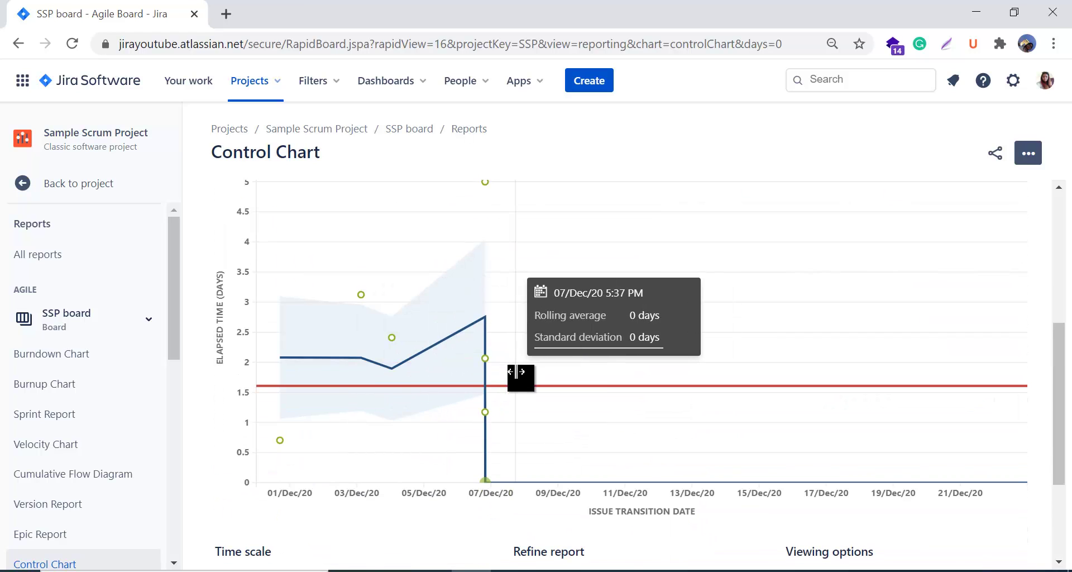
pyautogui.scroll(2, 536, 368)
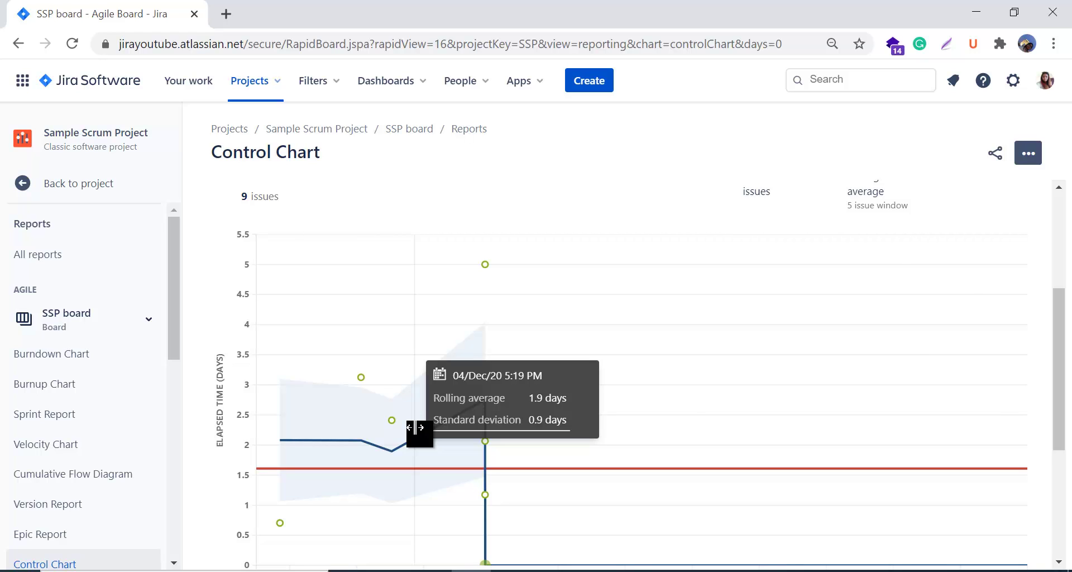
pyautogui.scroll(-2, 675, 366)
pyautogui.scroll(1, 675, 366)
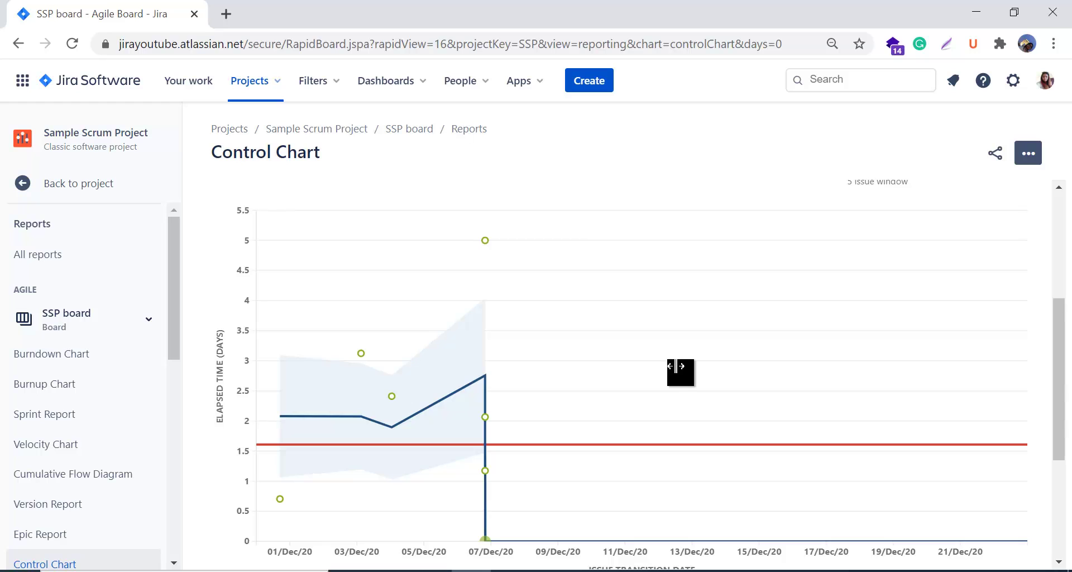
pyautogui.scroll(5, 676, 366)
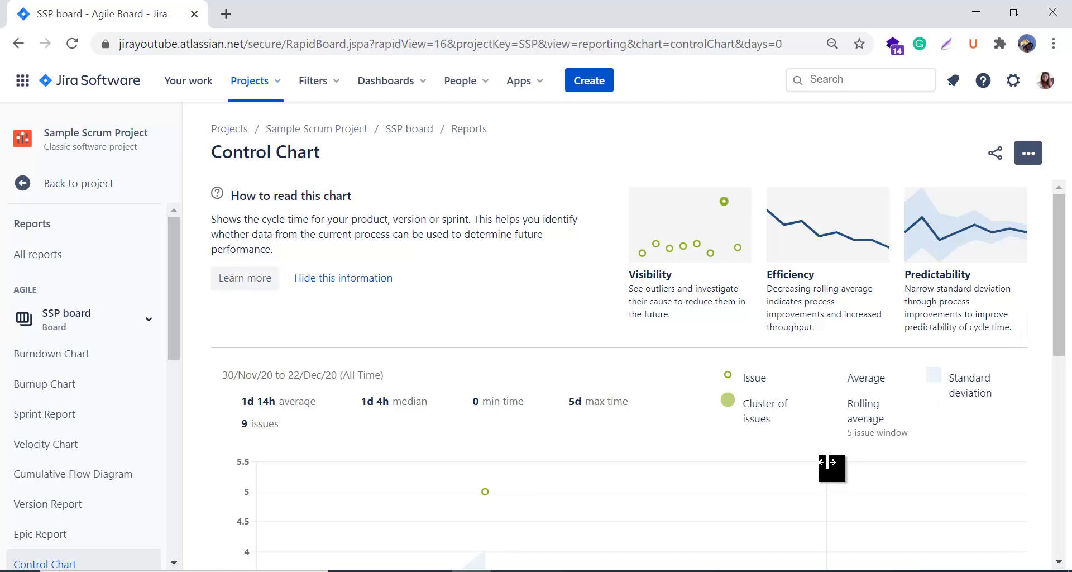
pyautogui.scroll(-3, 827, 464)
pyautogui.scroll(-2, 827, 463)
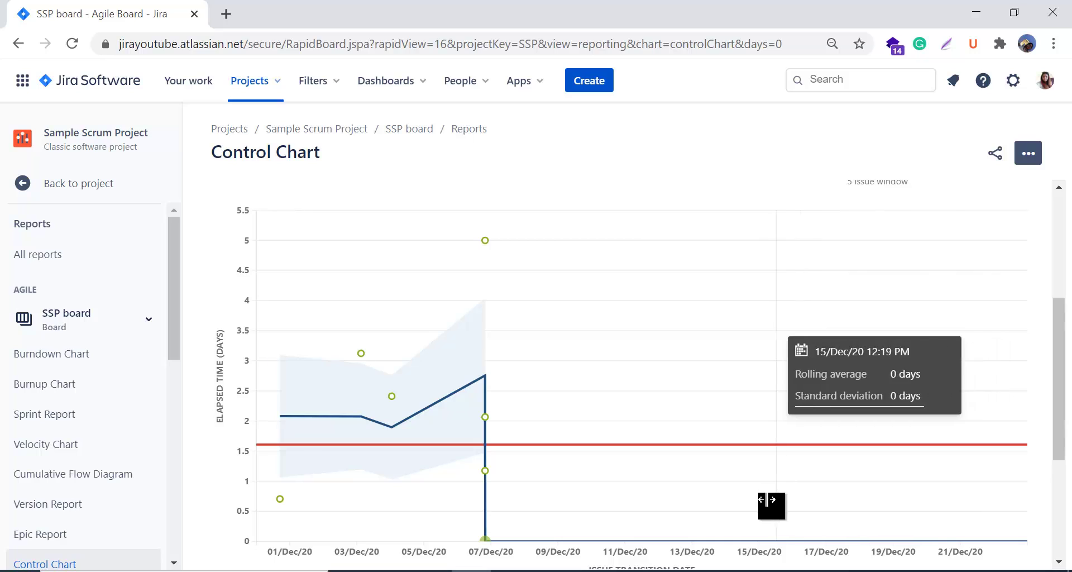